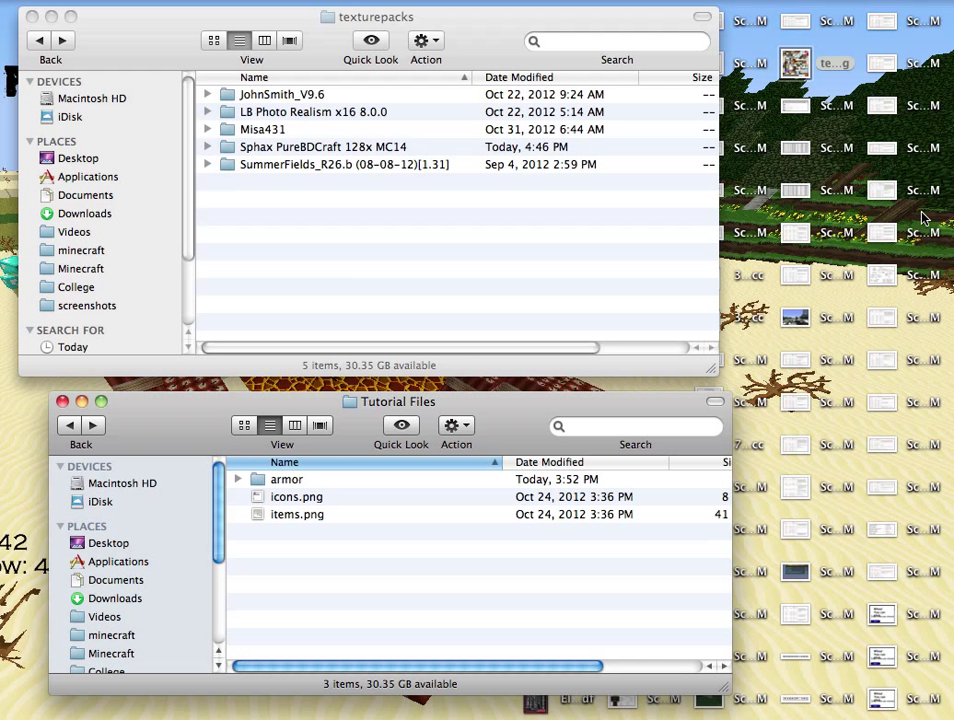
- Open the gui folder inside the Sphax PureBDCraft 128x MC14 texture pack, with the Tutorial Files window kept in view
click(427, 230)
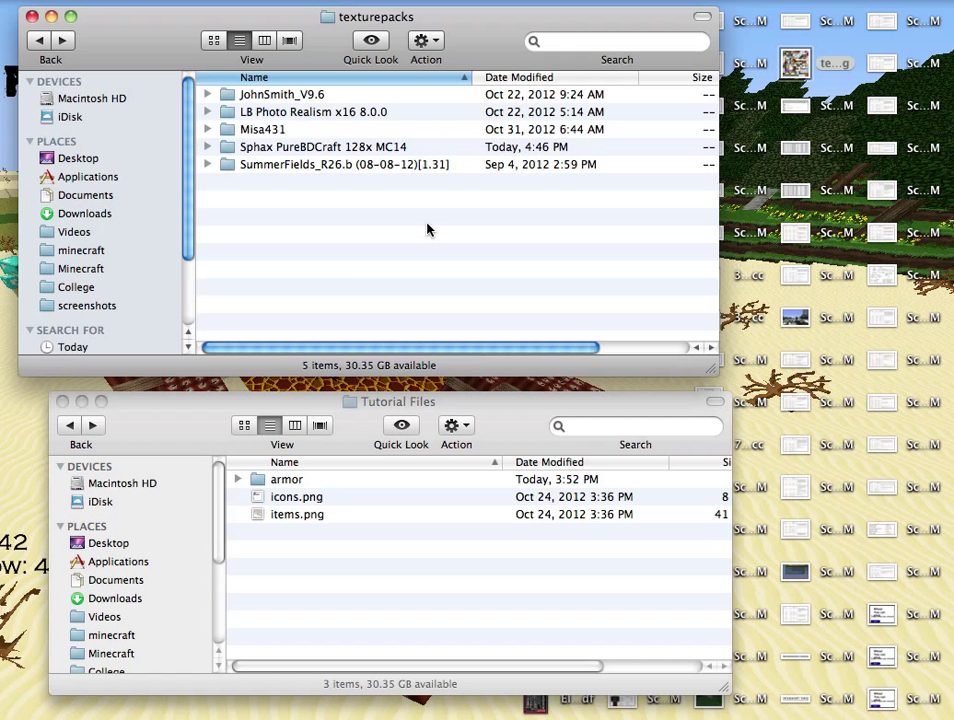
double_click(337, 148)
scroll(347, 150, up, 3)
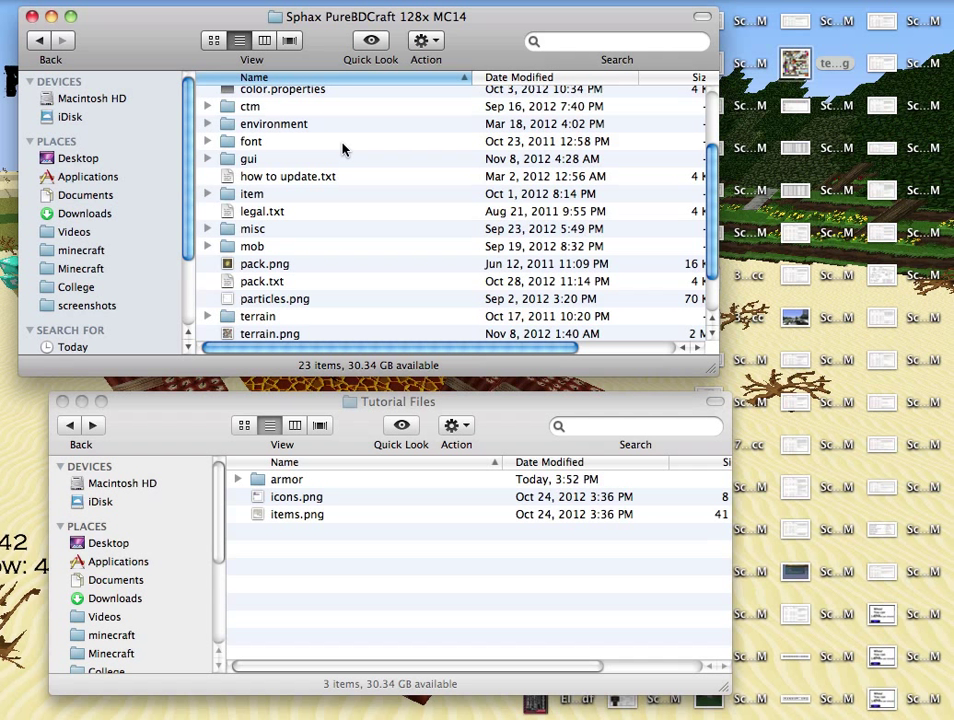
drag(408, 405, 398, 400)
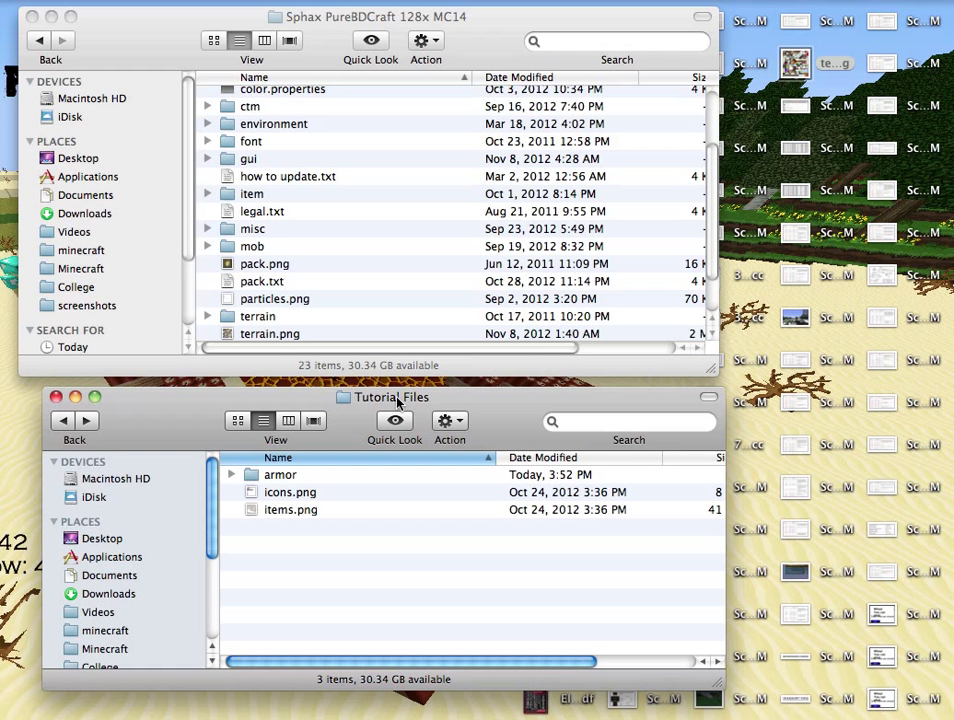
double_click(258, 160)
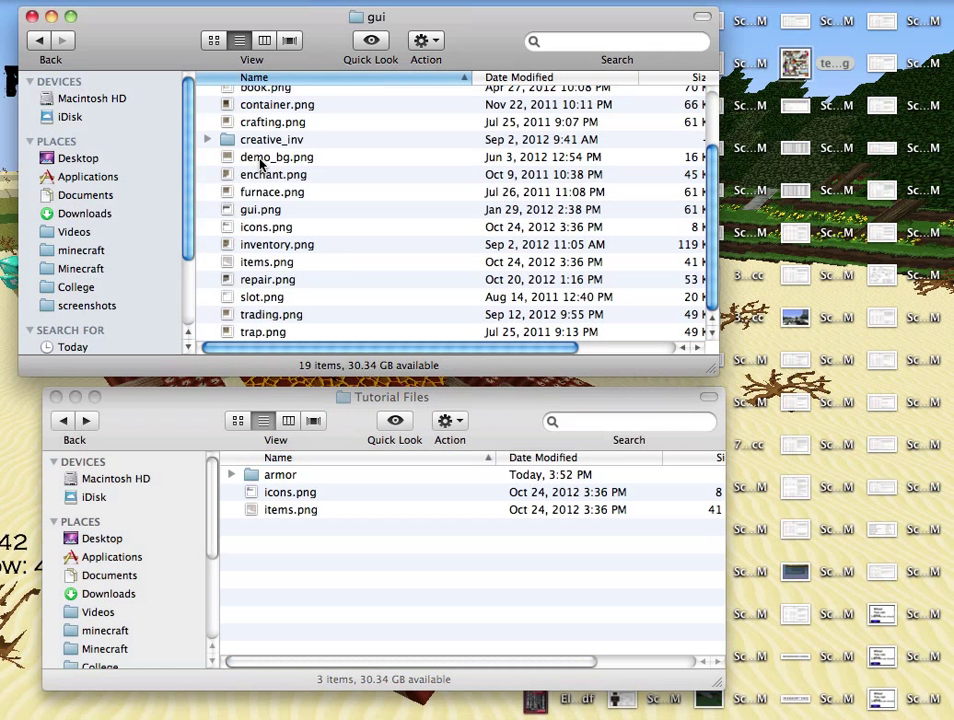
- Try to copy items.png from Tutorial Files into the texture pack's gui folder, stopping instead of replacing the existing file
click(313, 513)
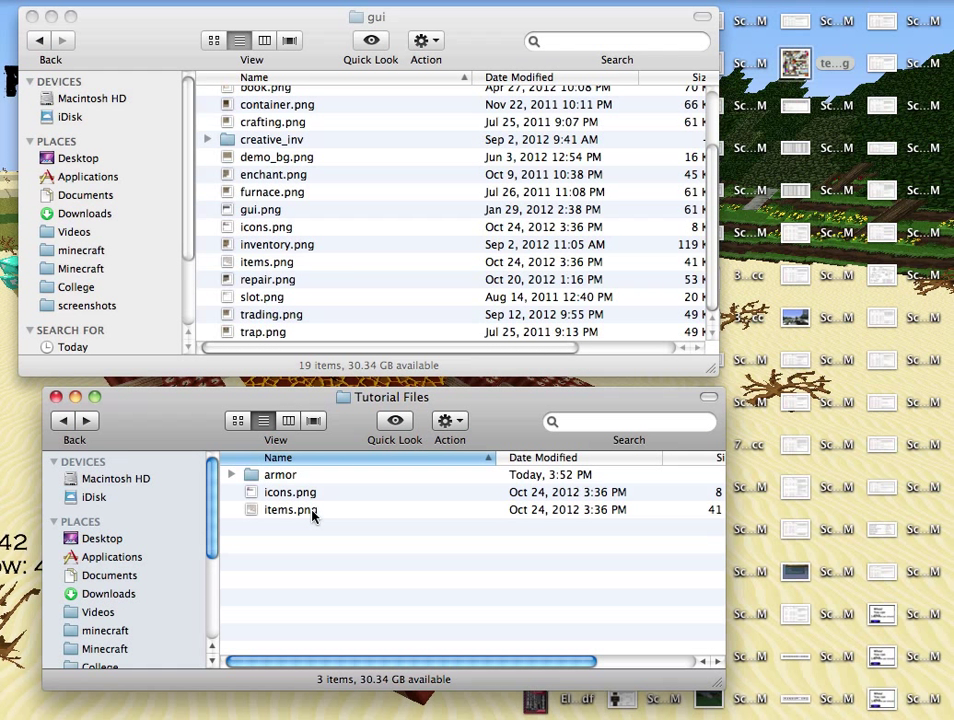
click(313, 513)
drag(313, 513, 381, 273)
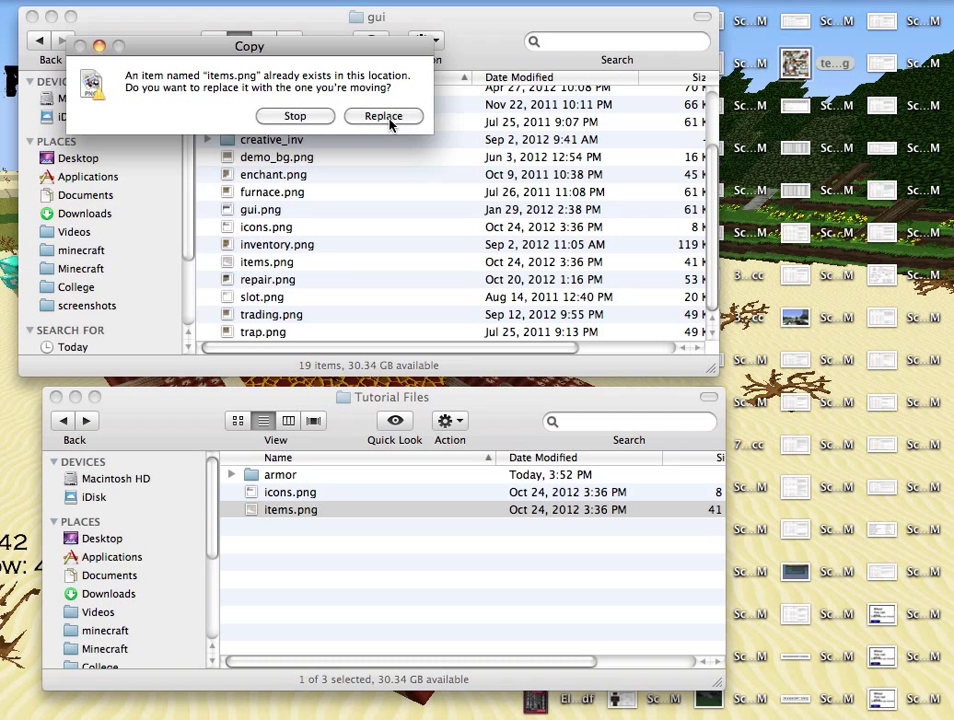
click(313, 119)
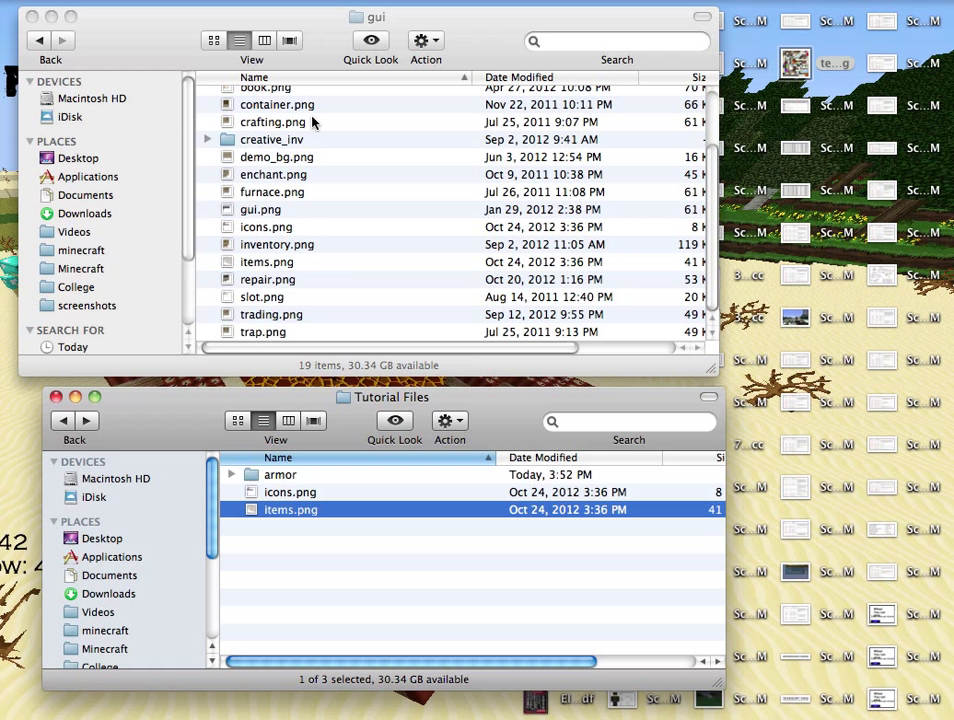
- Try to copy icons.png from Tutorial Files into the texture pack's gui folder, stopping instead of replacing the existing file
click(335, 494)
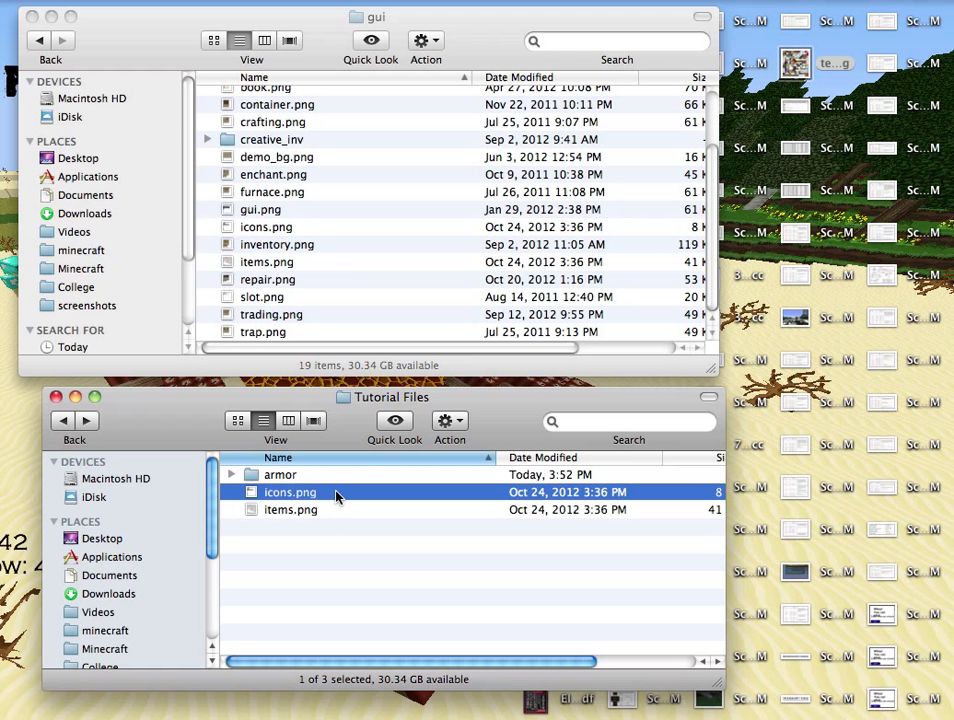
drag(335, 494, 392, 181)
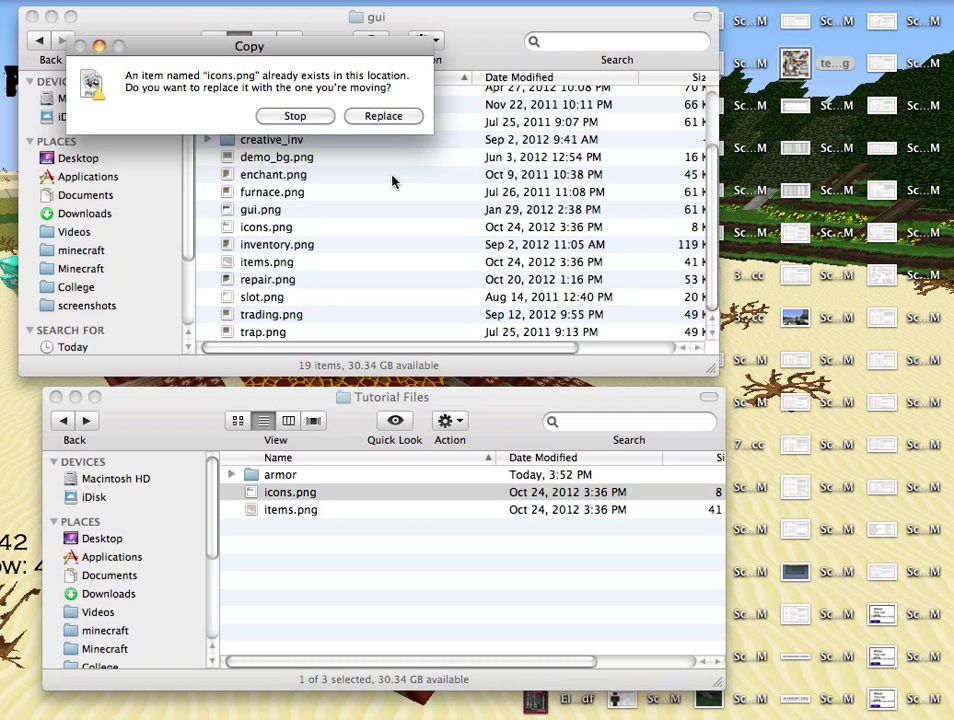
click(315, 121)
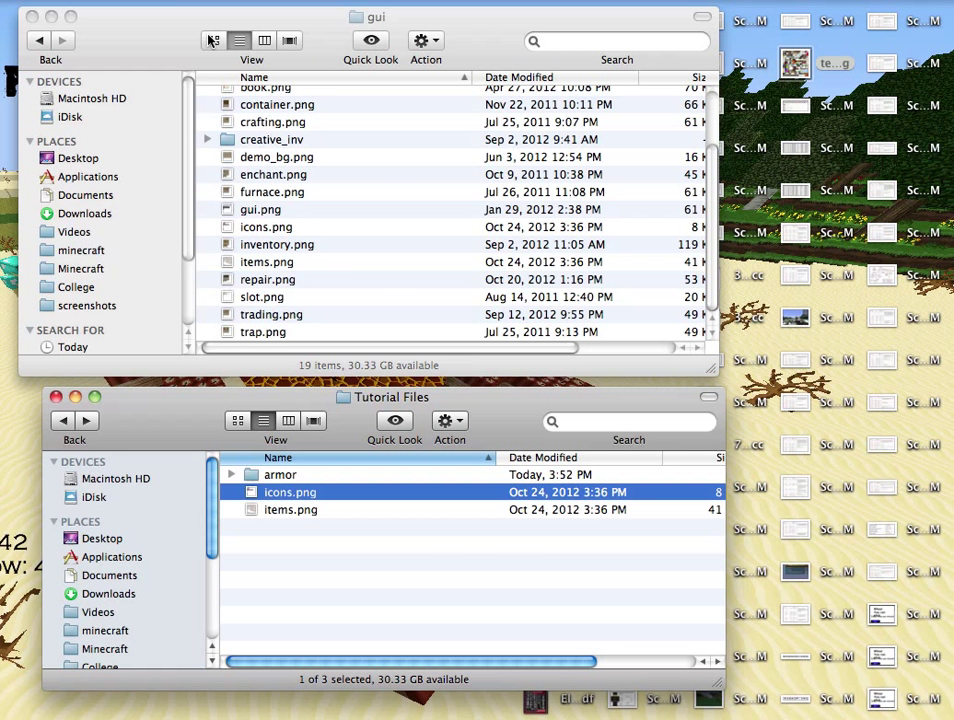
- Open the armor folder of the Sphax PureBDCraft texture pack and the armor folder of Tutorial Files
click(157, 30)
click(39, 40)
scroll(253, 163, up, 3)
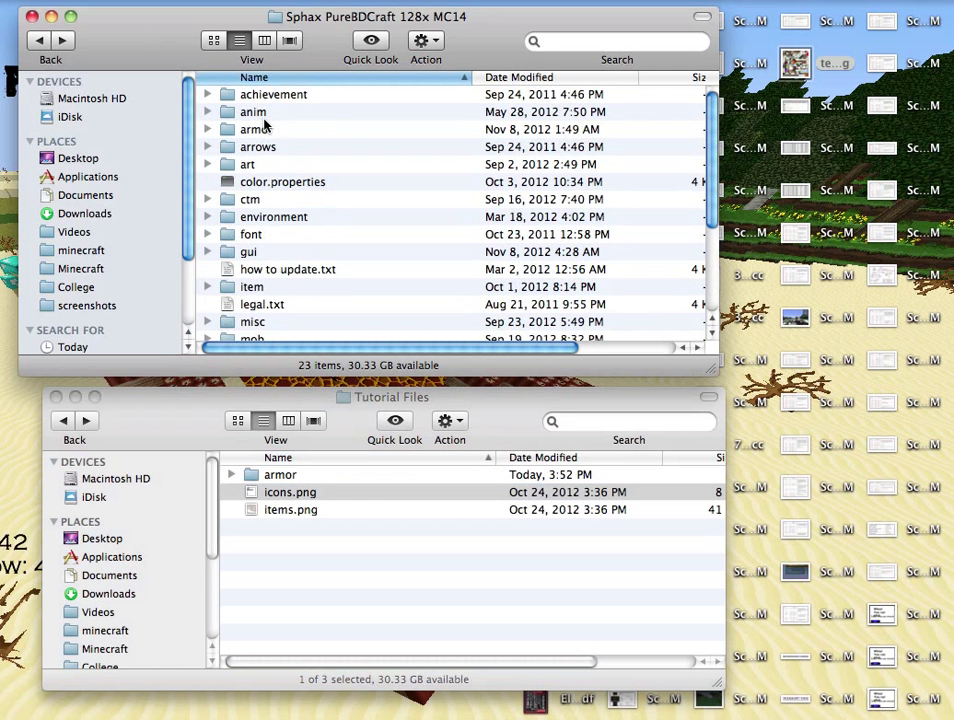
double_click(264, 130)
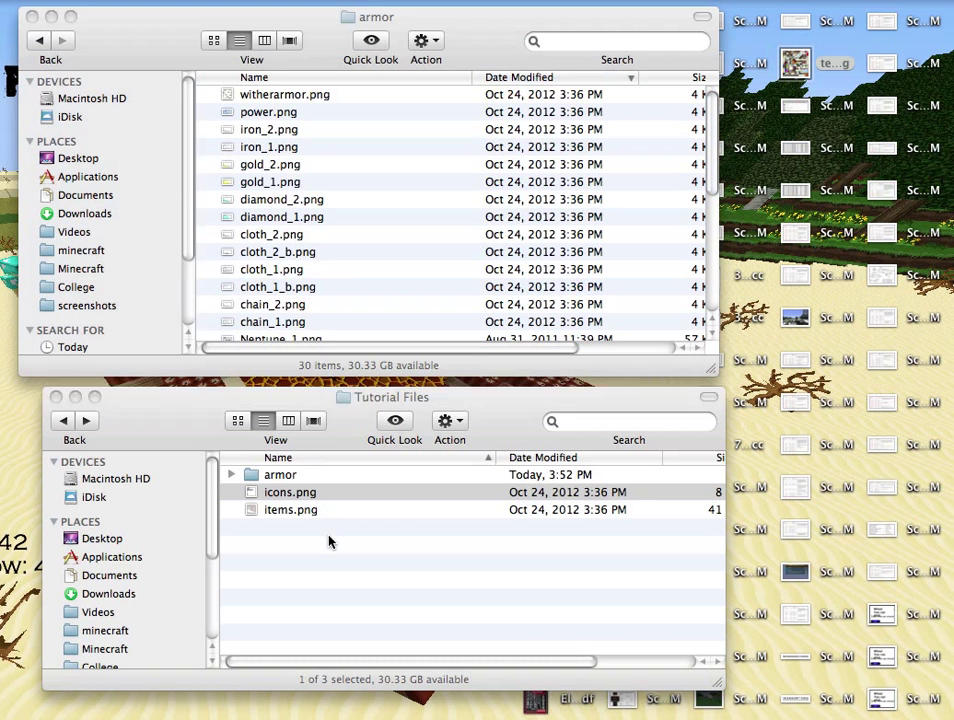
click(328, 490)
double_click(328, 475)
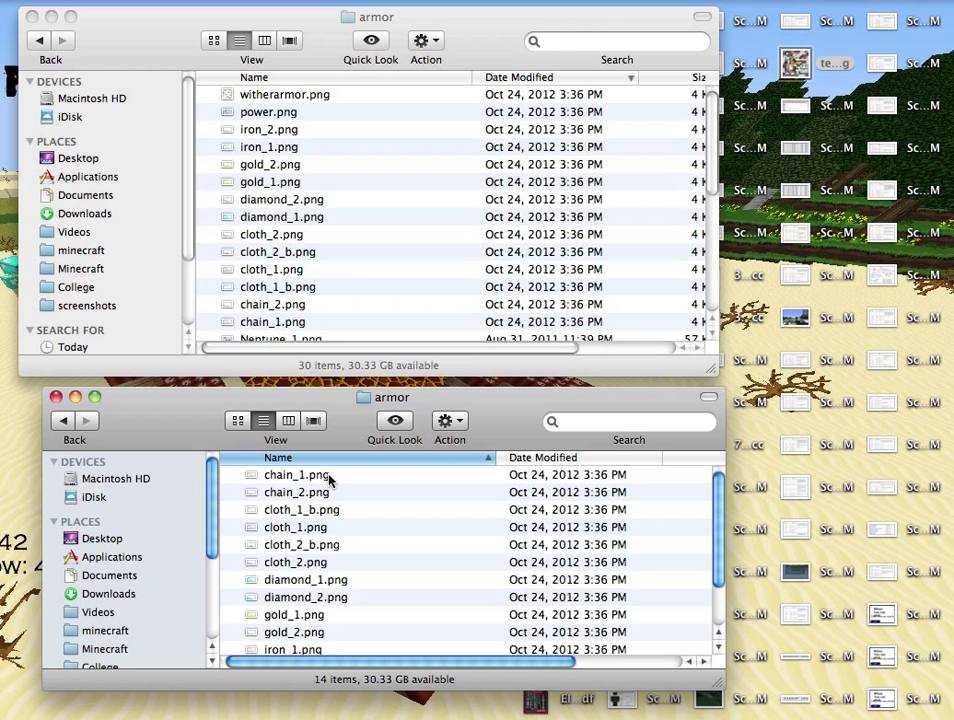
- Try to copy all the tutorial armor images into the texture pack's armor folder, stopping instead of replacing the existing files
key(super+a)
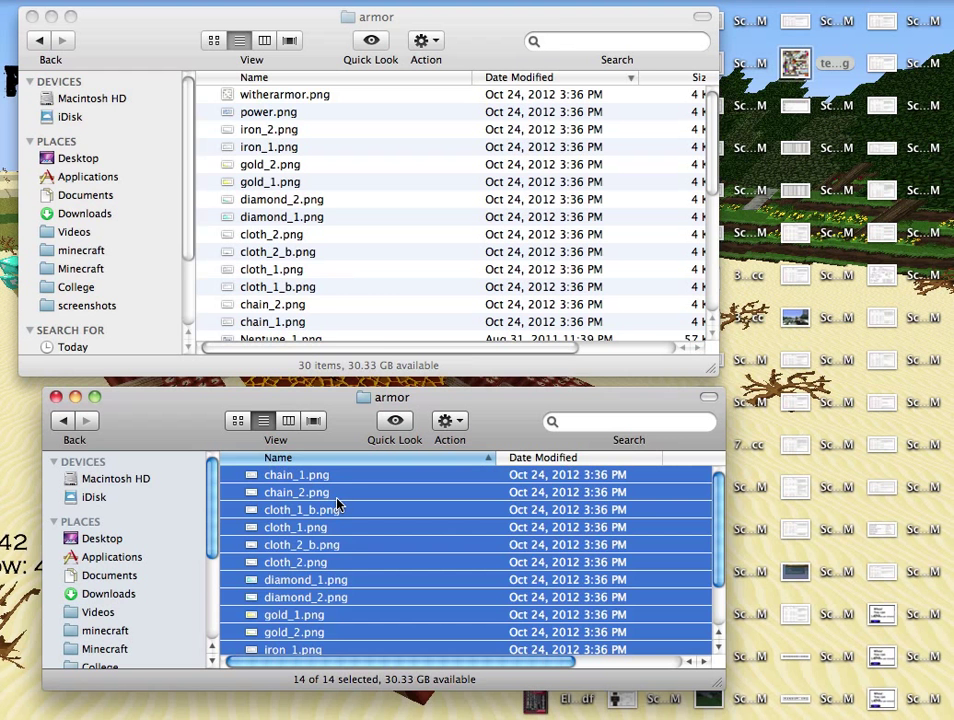
drag(337, 505, 390, 238)
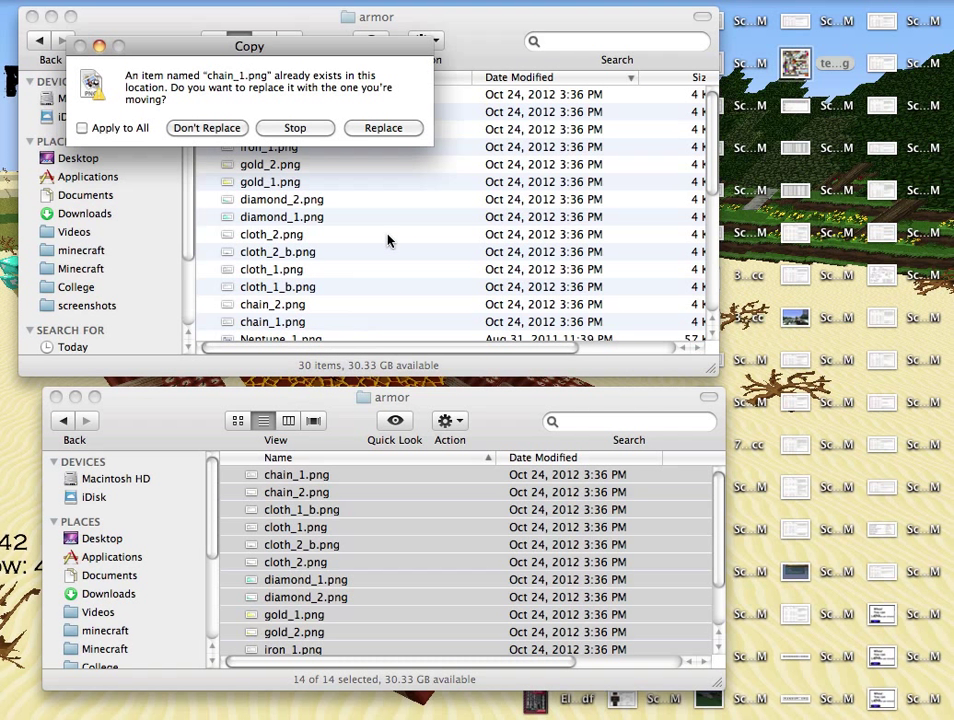
click(120, 129)
click(315, 133)
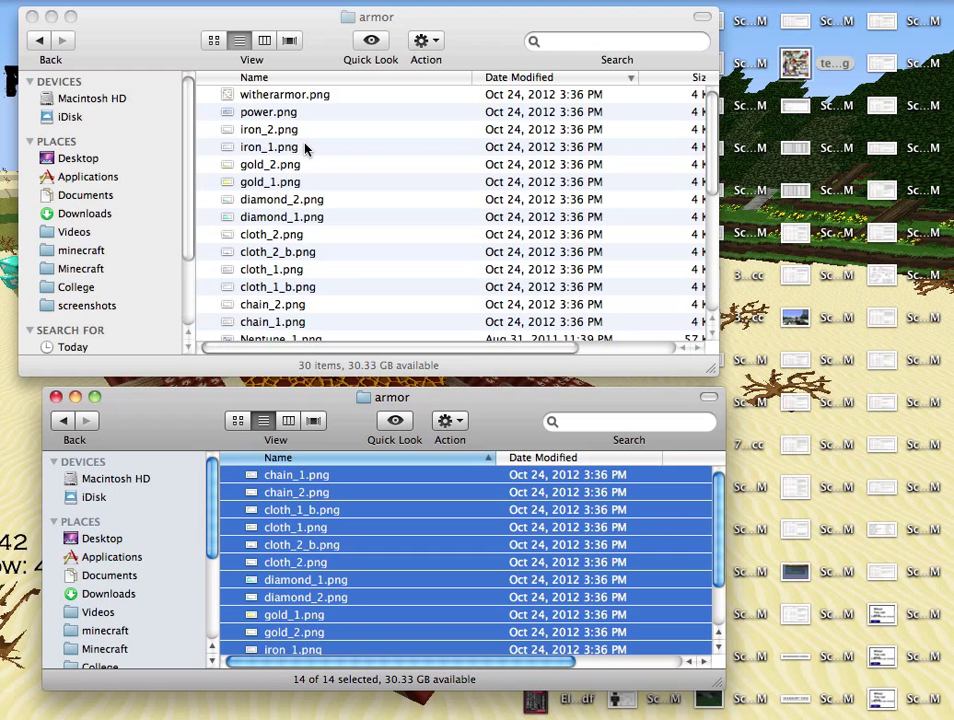
click(305, 148)
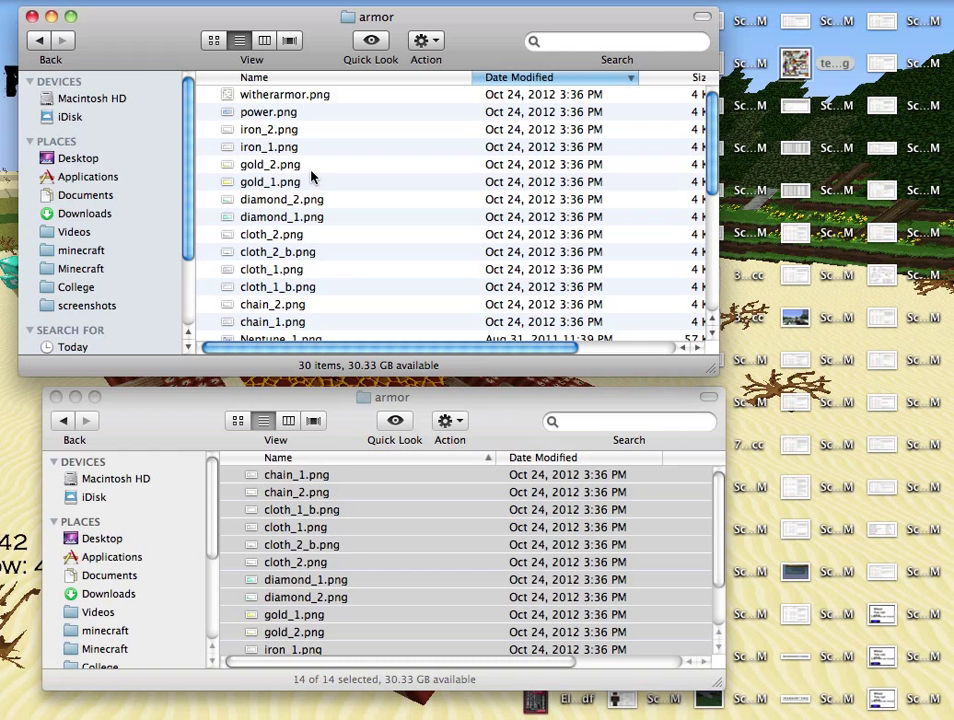
- Return to the Sphax PureBDCraft folder to locate terrain.png, and open the desktop copy of terrain.png in Pixelmator
click(37, 41)
scroll(377, 172, down, 4)
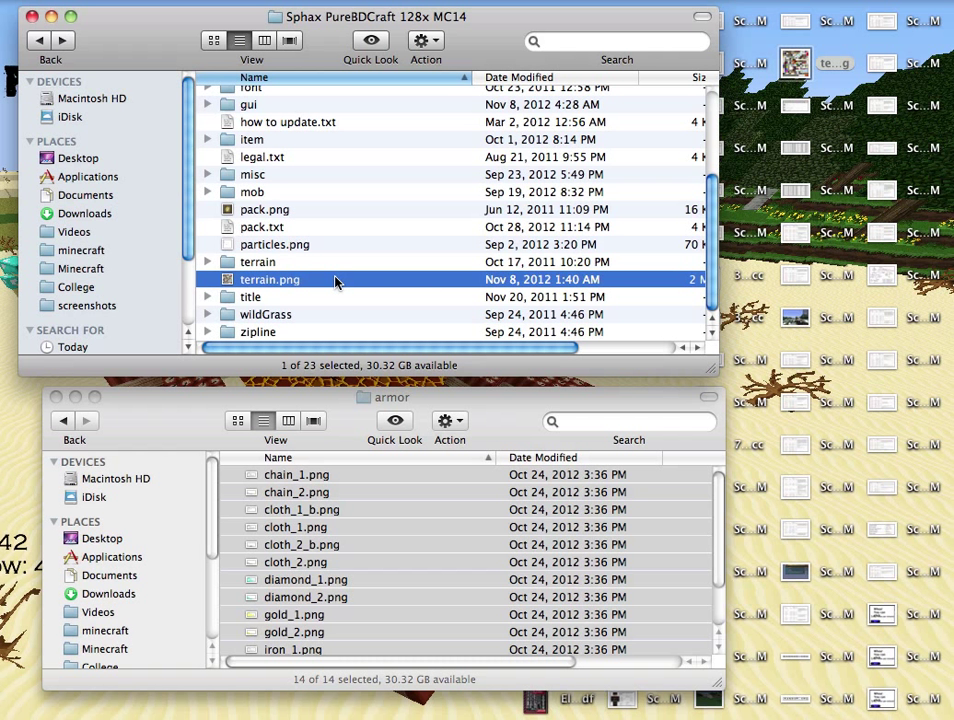
click(826, 75)
right_click(826, 75)
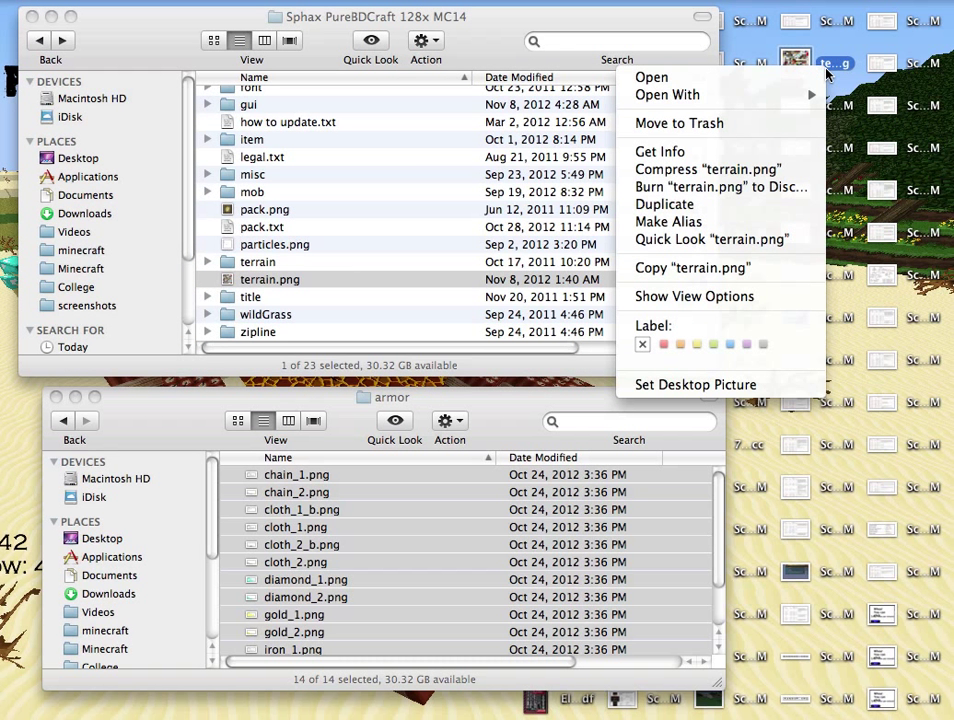
mouse_move(797, 100)
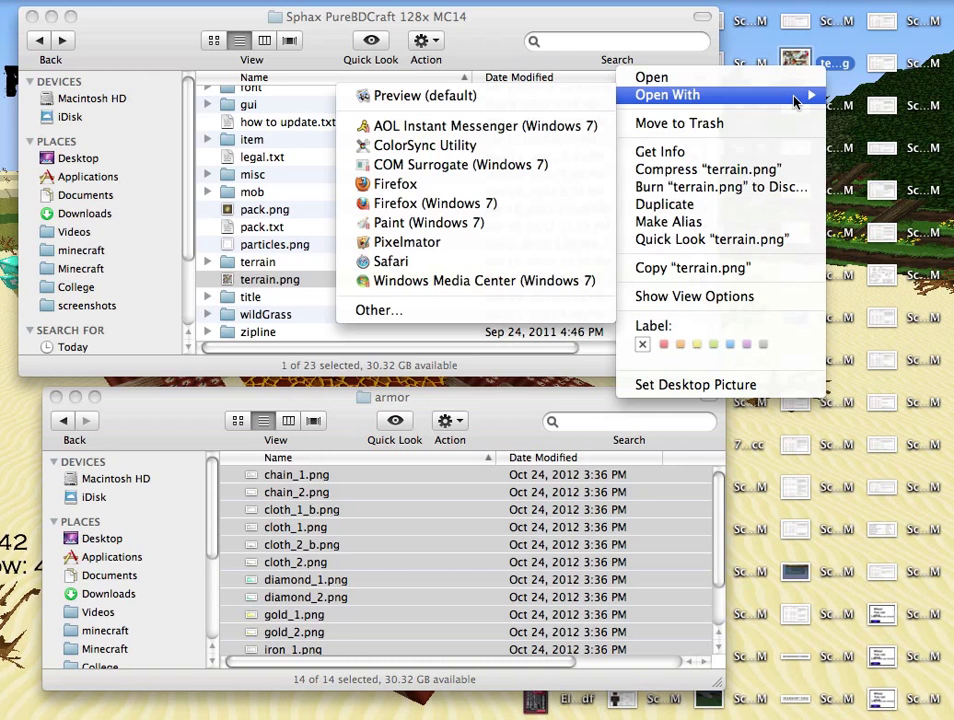
click(515, 243)
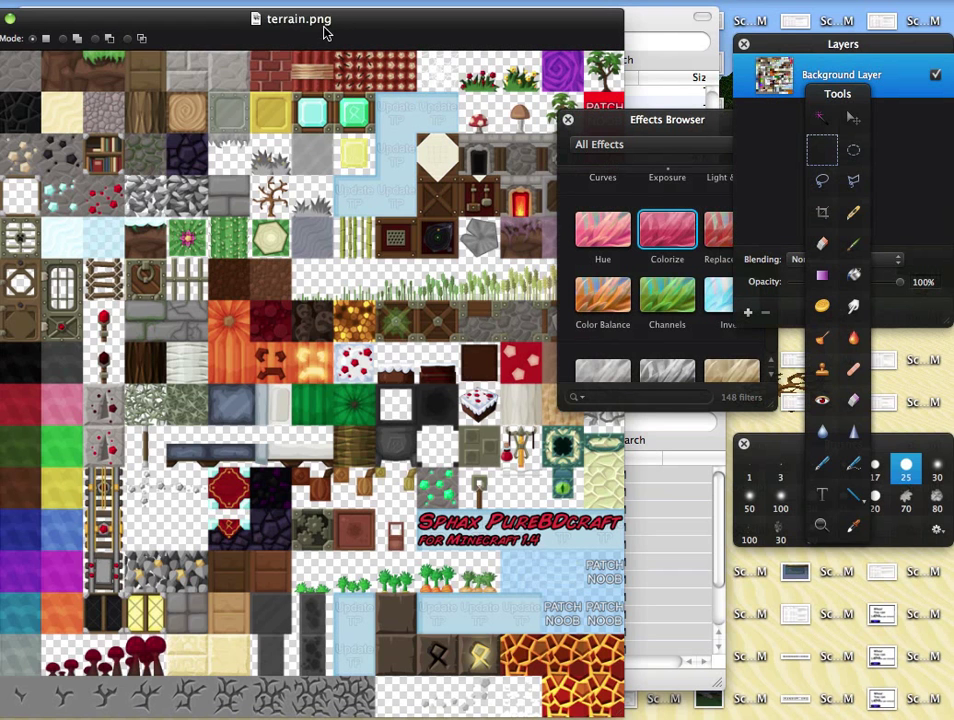
drag(306, 33, 385, 31)
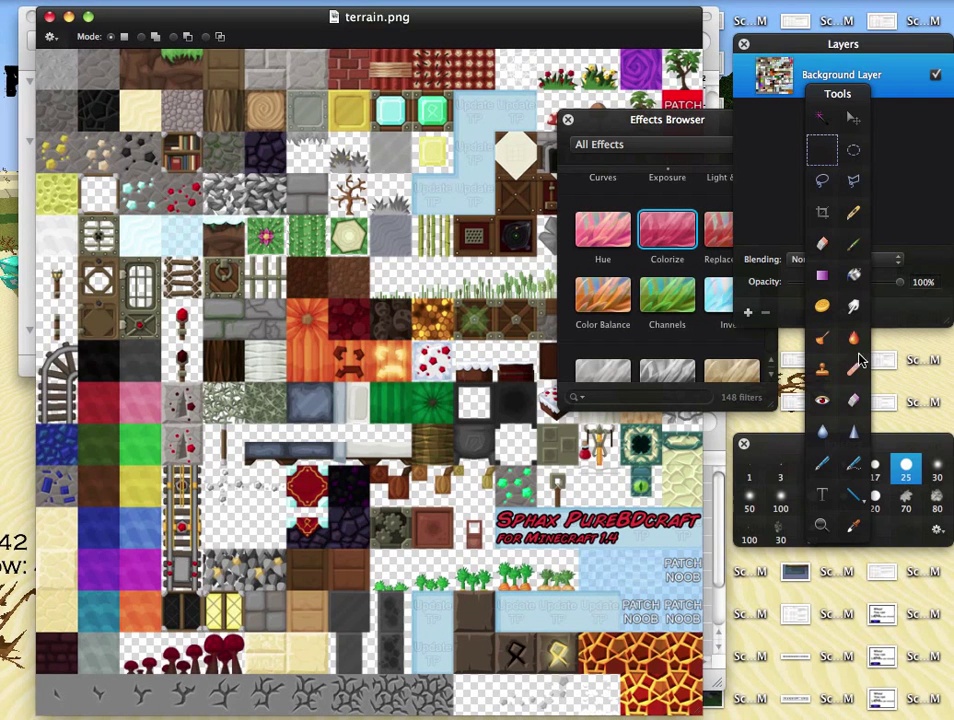
- Select the entire iron ore tile in terrain.png with the rectangular marquee, exactly along the tile's edges
click(817, 517)
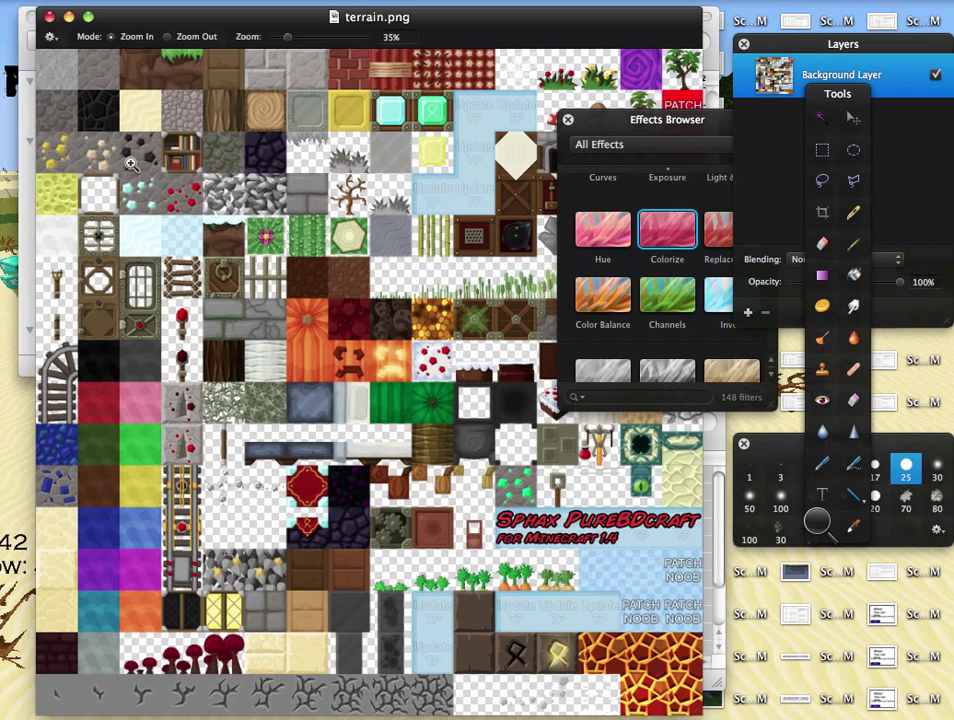
click(101, 153)
click(123, 192)
click(170, 257)
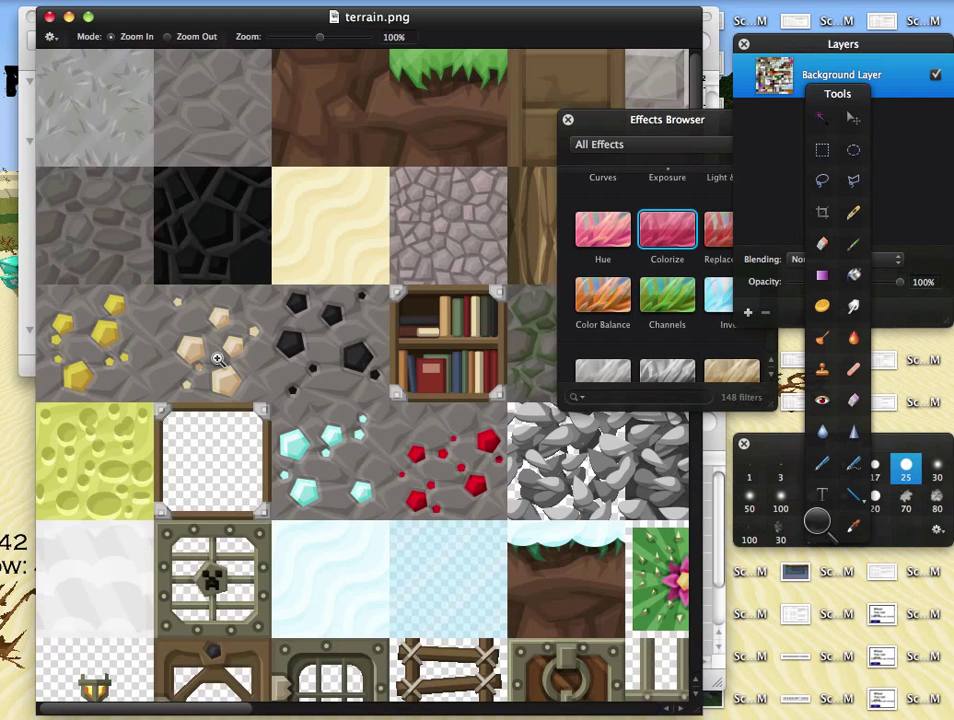
click(174, 286)
click(333, 382)
click(391, 340)
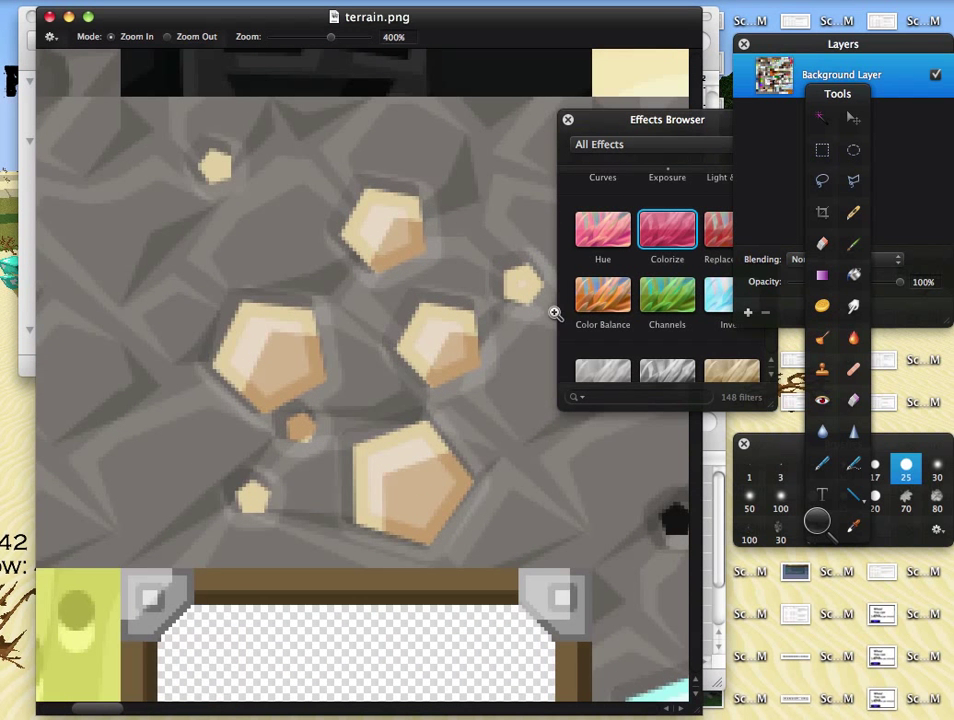
click(821, 145)
drag(657, 119, 795, 125)
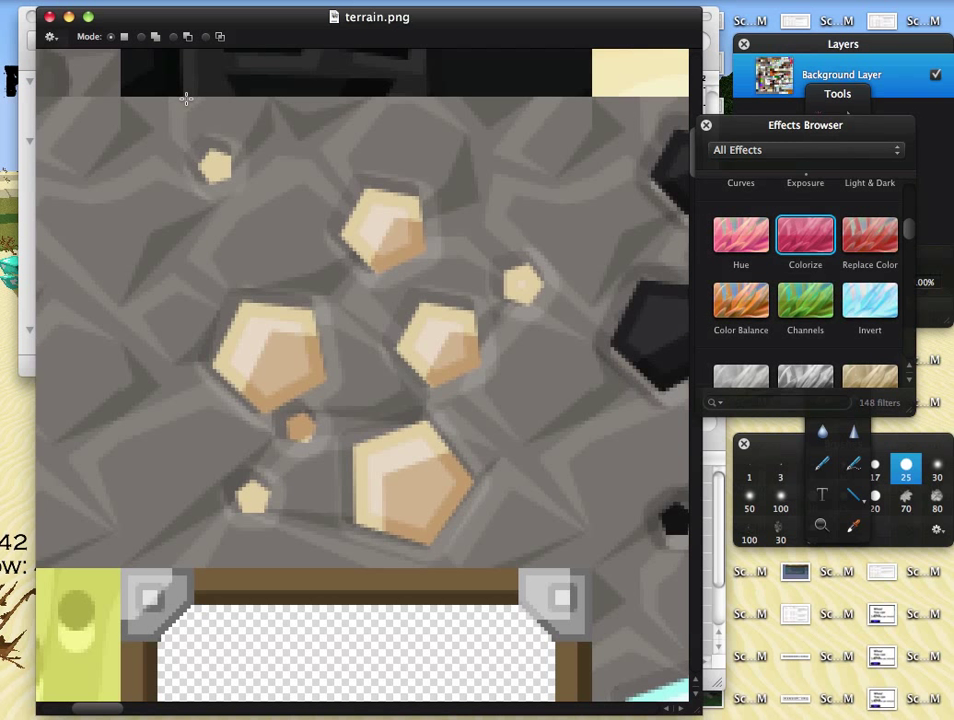
drag(306, 181, 591, 560)
click(114, 106)
drag(145, 122, 591, 566)
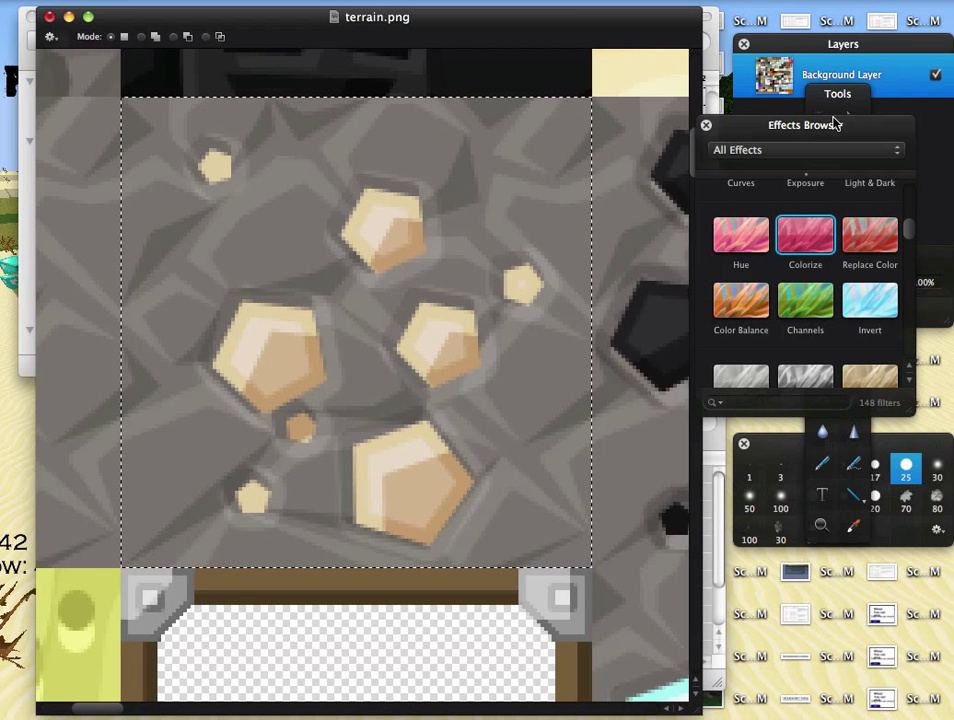
- Colorize the selected iron ore tile purple with 74% saturation and 0% lightness
drag(777, 131, 775, 113)
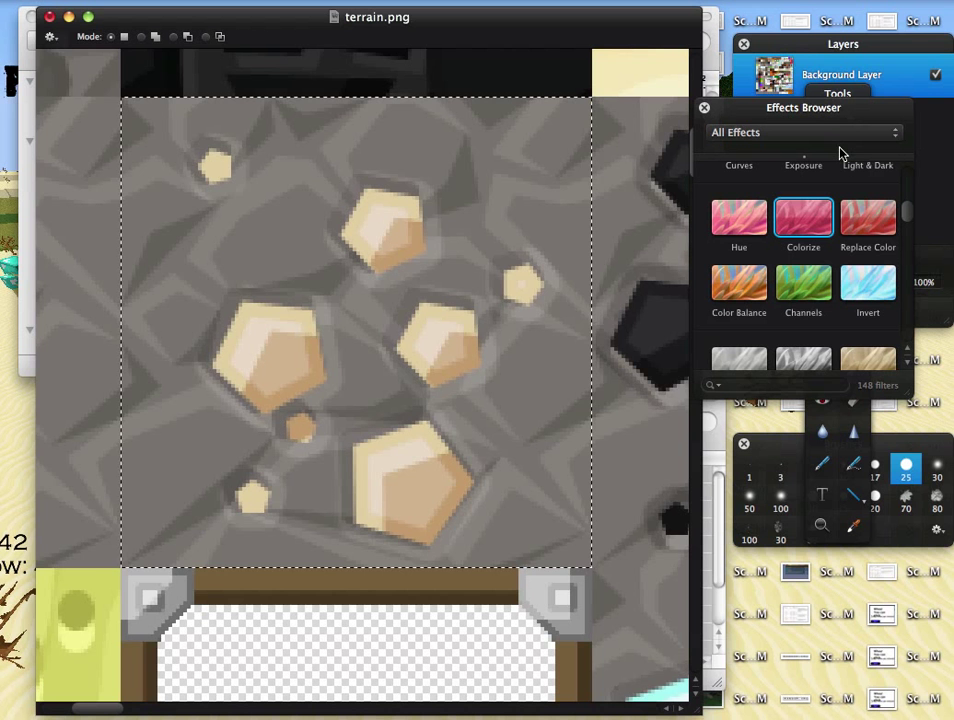
double_click(806, 216)
drag(306, 117, 552, 124)
drag(560, 362, 577, 362)
drag(639, 236, 560, 347)
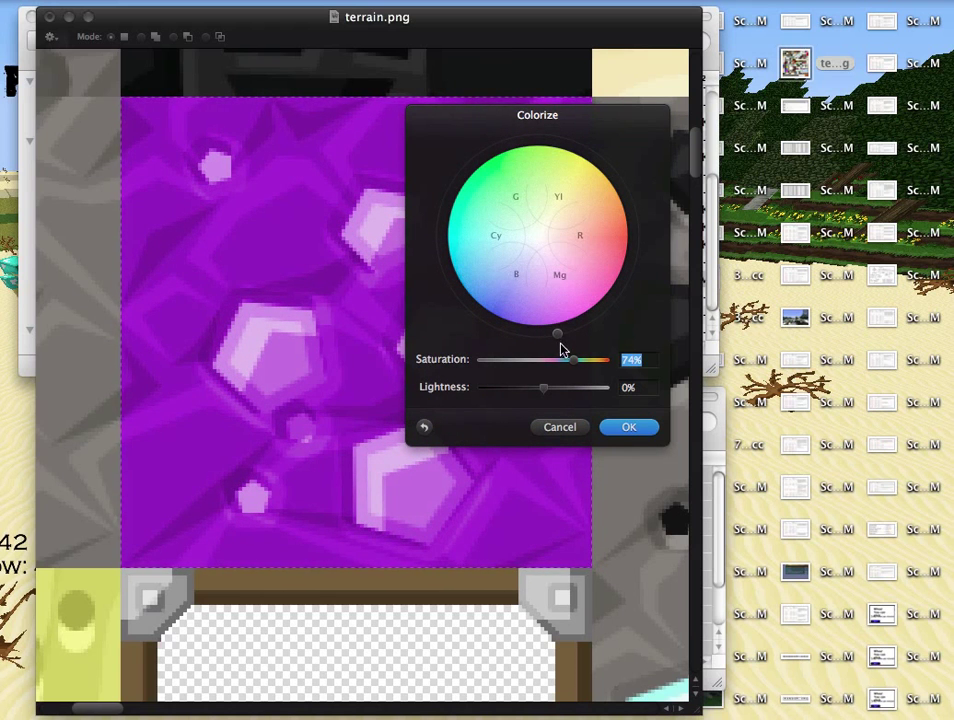
click(625, 430)
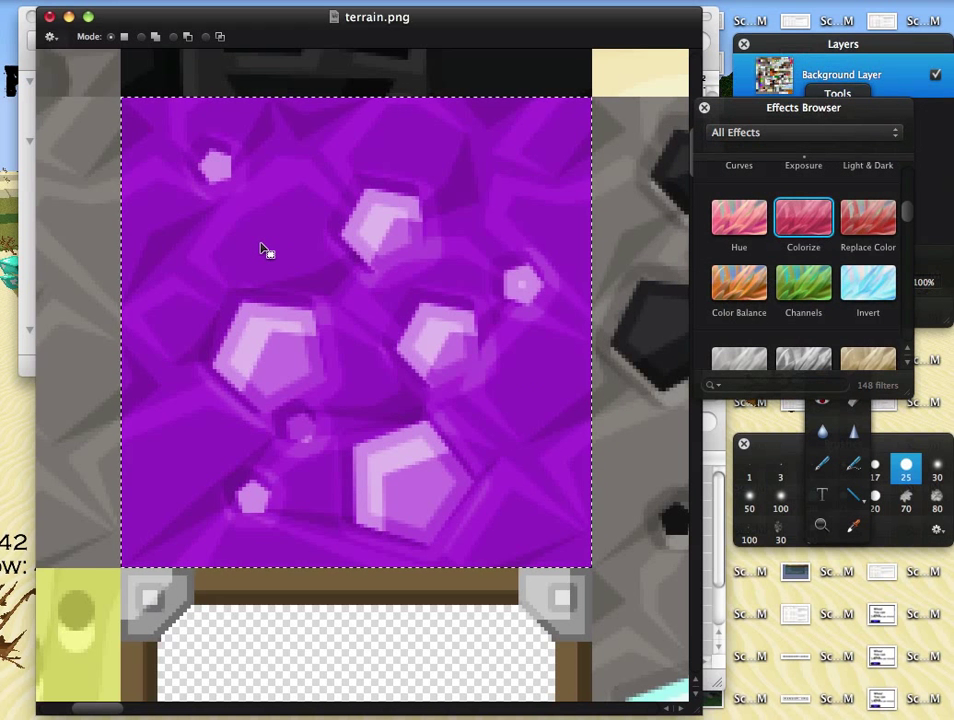